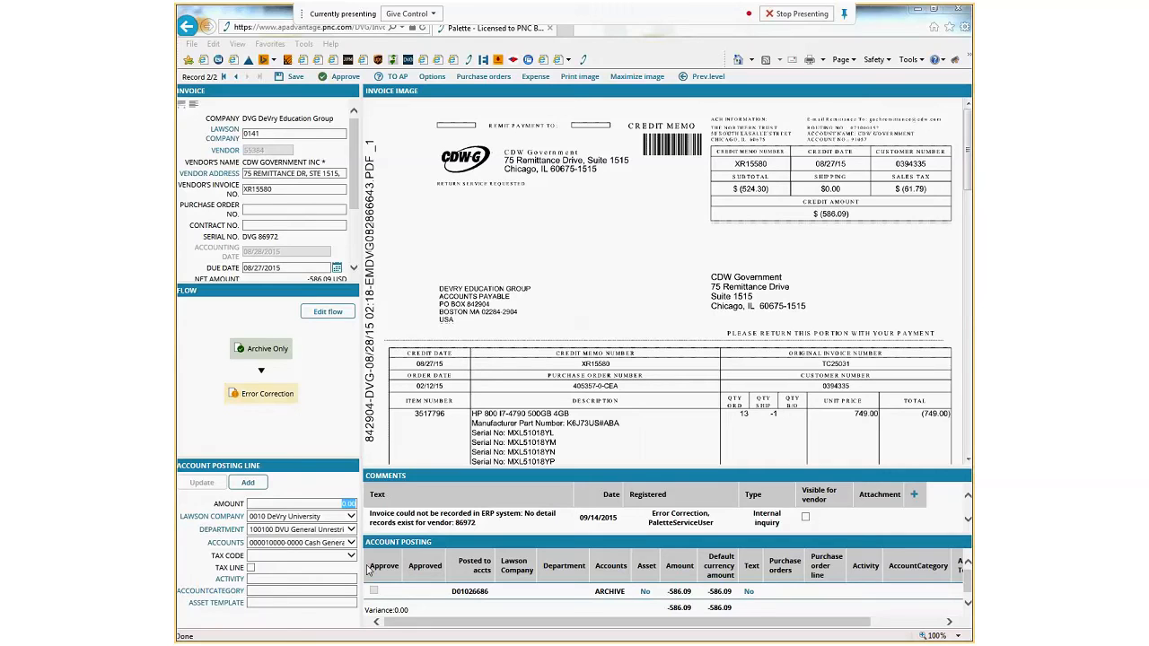
# Step: Enter the credit memo's purchase order number on the invoice, with company prefix 0141, the 0000 segment and the CEA suffix
pyautogui.doubleClick(265, 207)
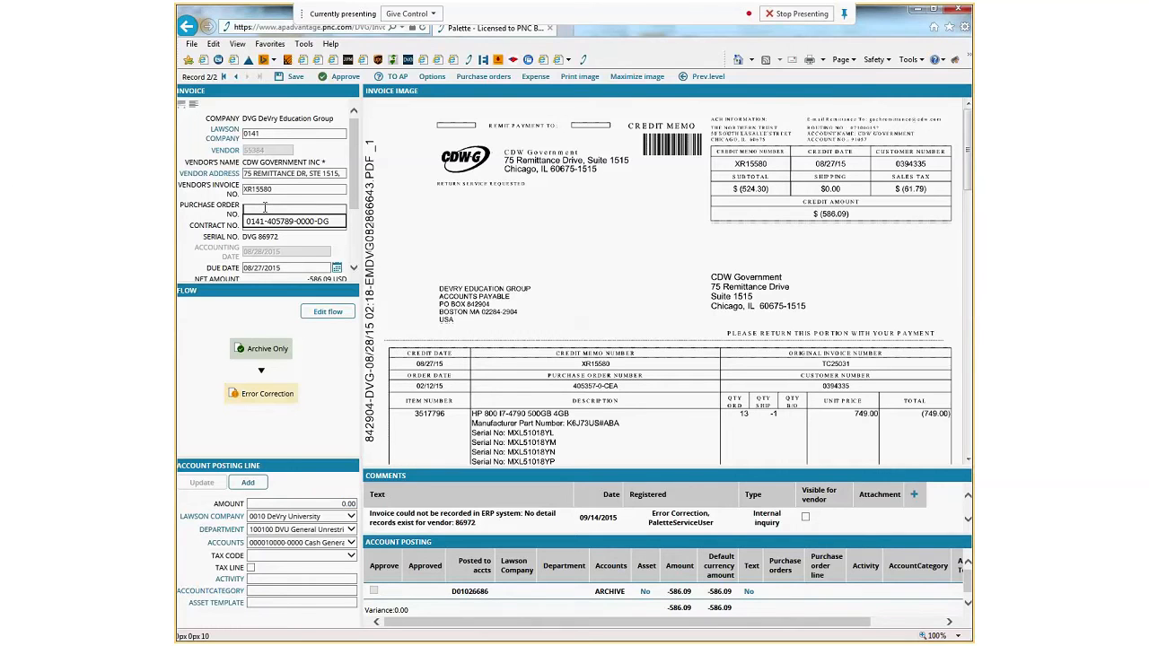
pyautogui.write('0141-405357-0000-')
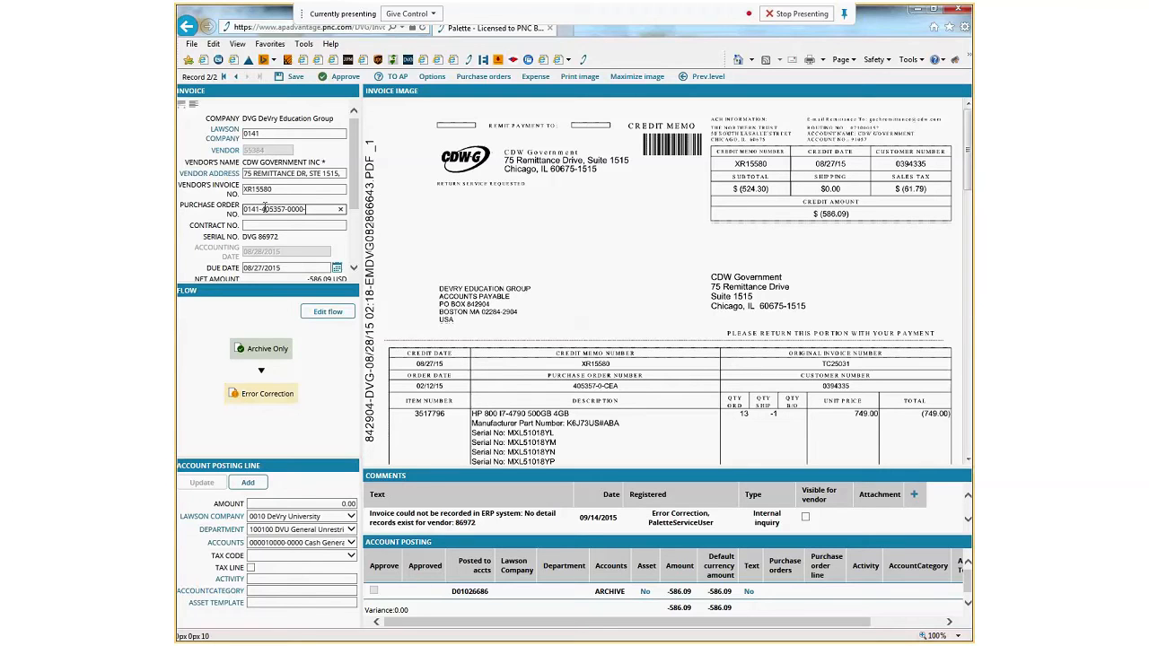
pyautogui.write('CEA')
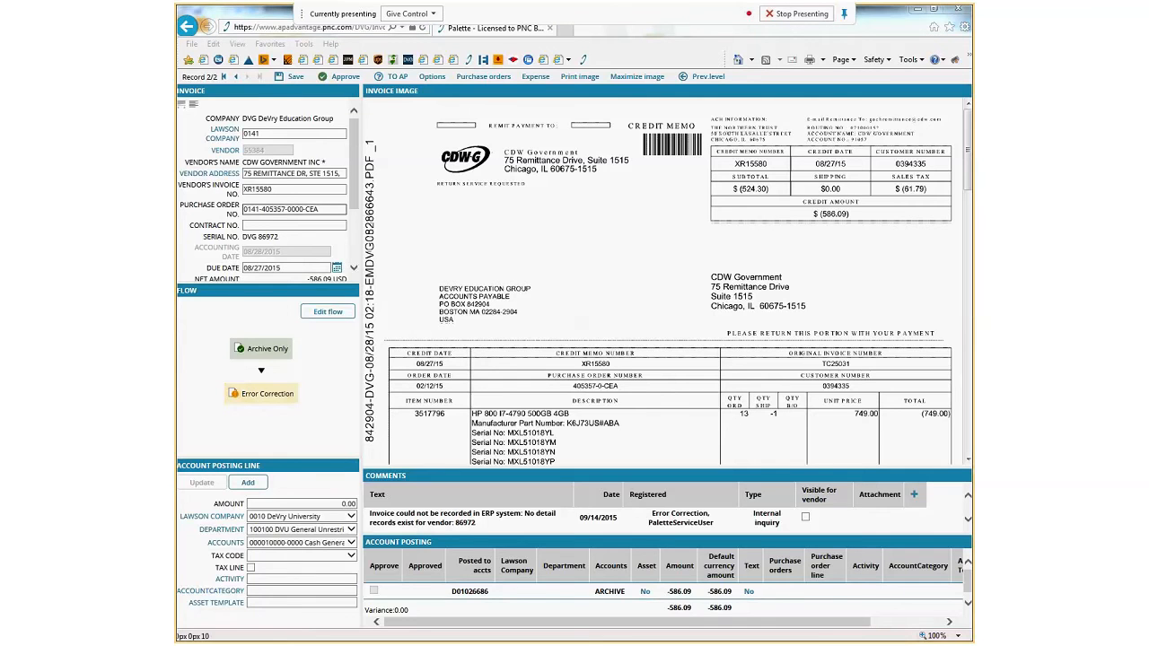
# Step: Switch to the Lawson portal, examine the purchase order's asset and line detail coding in PO20.1, and return to the Palette invoice
pyautogui.moveTo(614, 453); pyautogui.dragTo(755, 172)
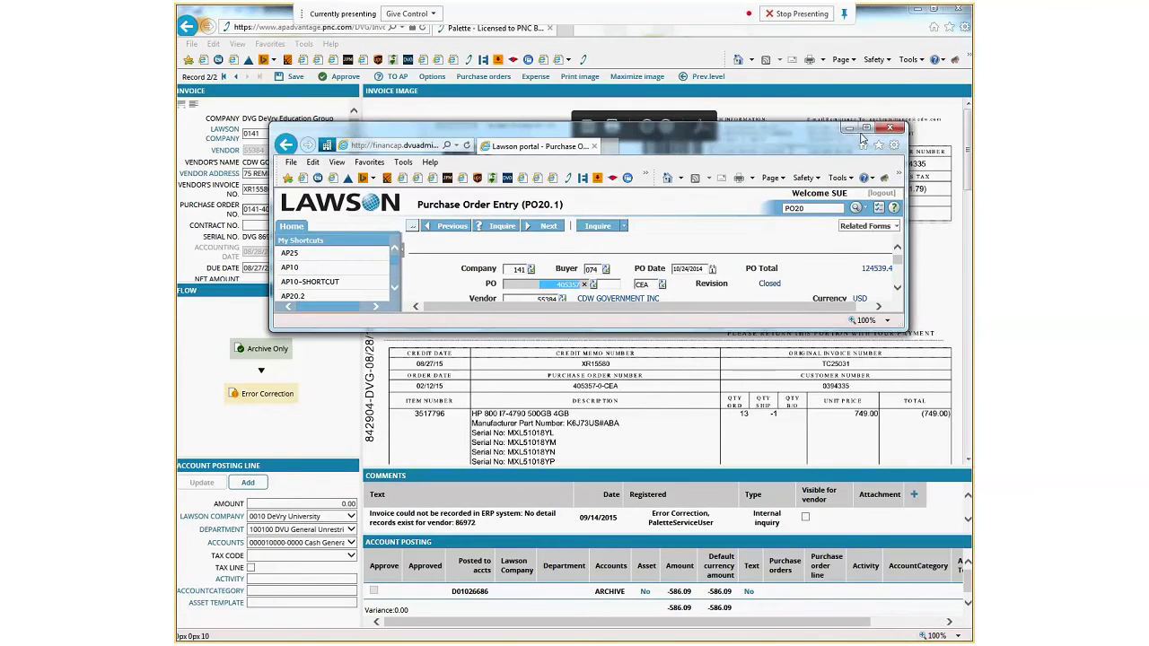
pyautogui.click(867, 128)
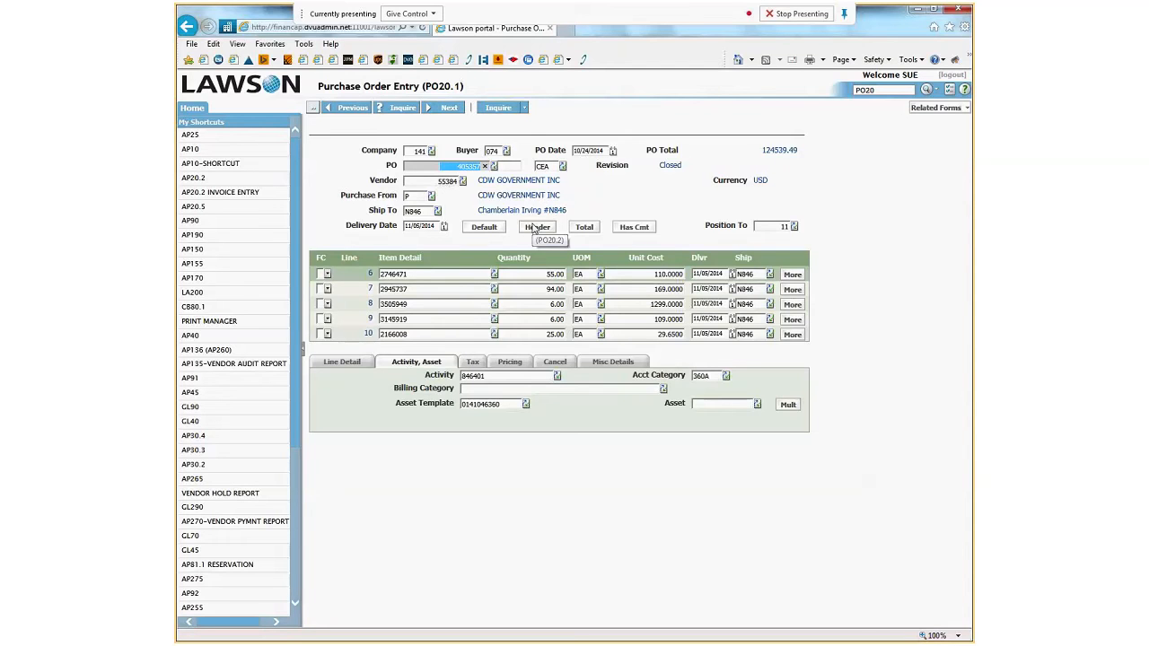
pyautogui.click(343, 363)
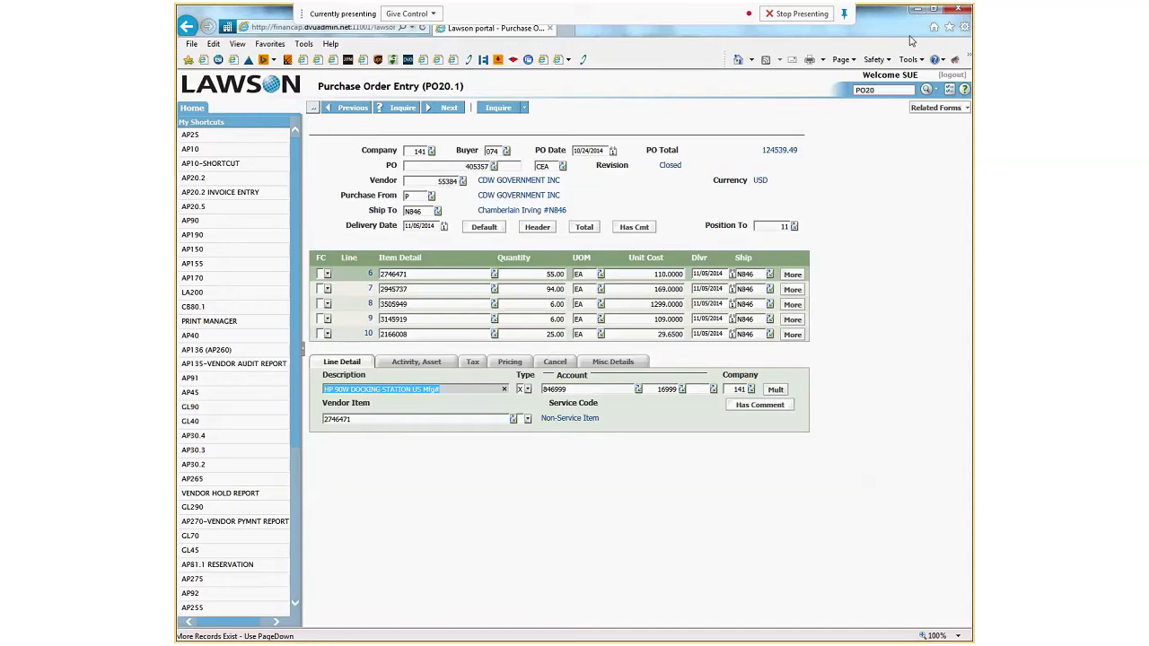
pyautogui.moveTo(896, 18); pyautogui.dragTo(812, 642)
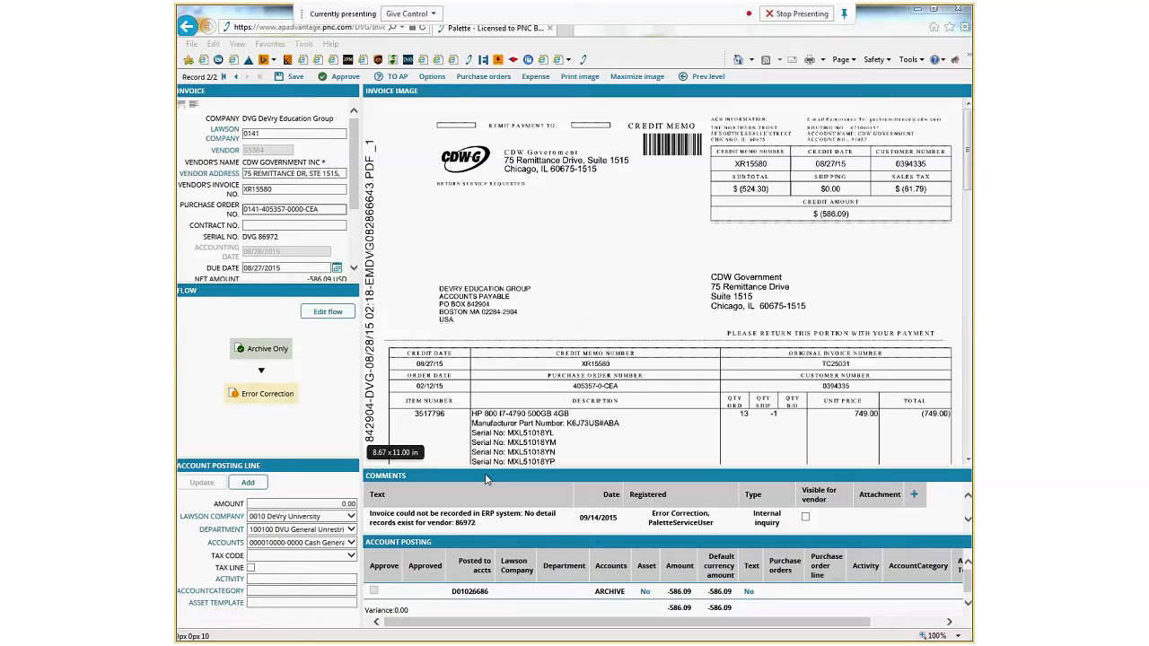
pyautogui.click(328, 312)
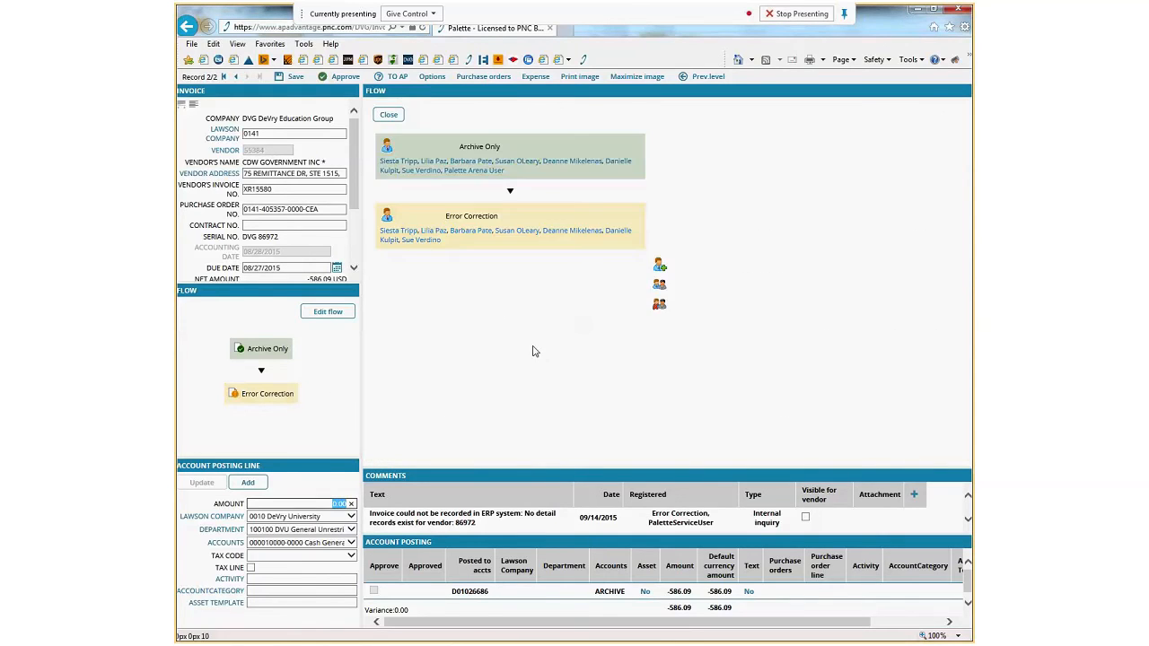
pyautogui.click(663, 281)
pyautogui.write('846000')
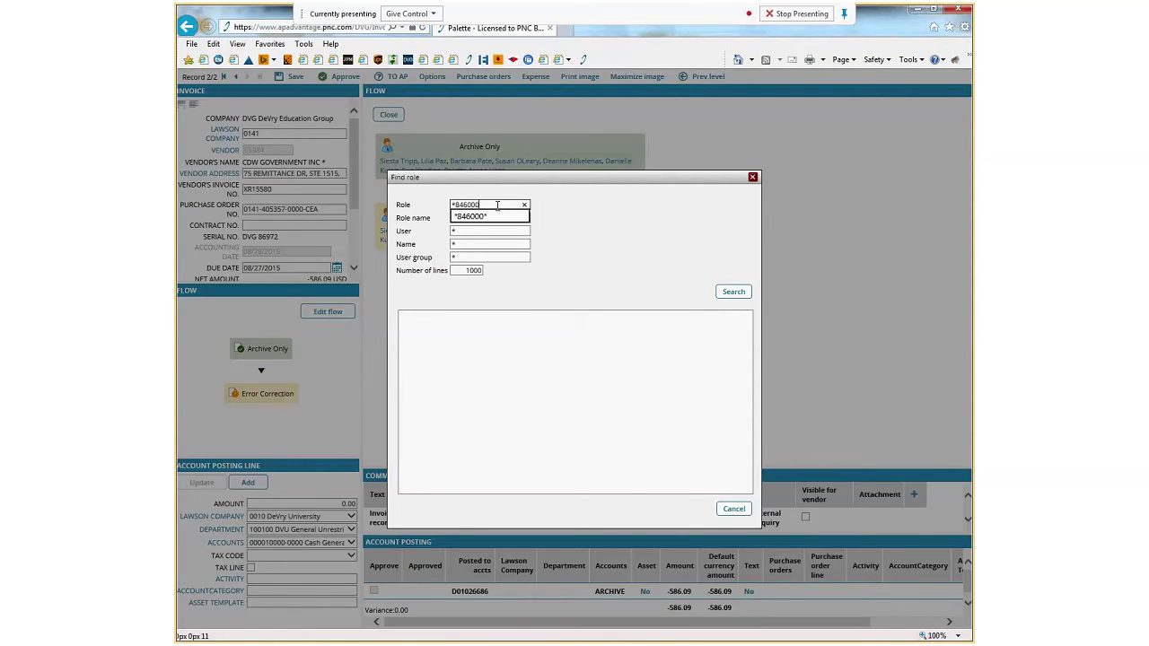
pyautogui.write('*')
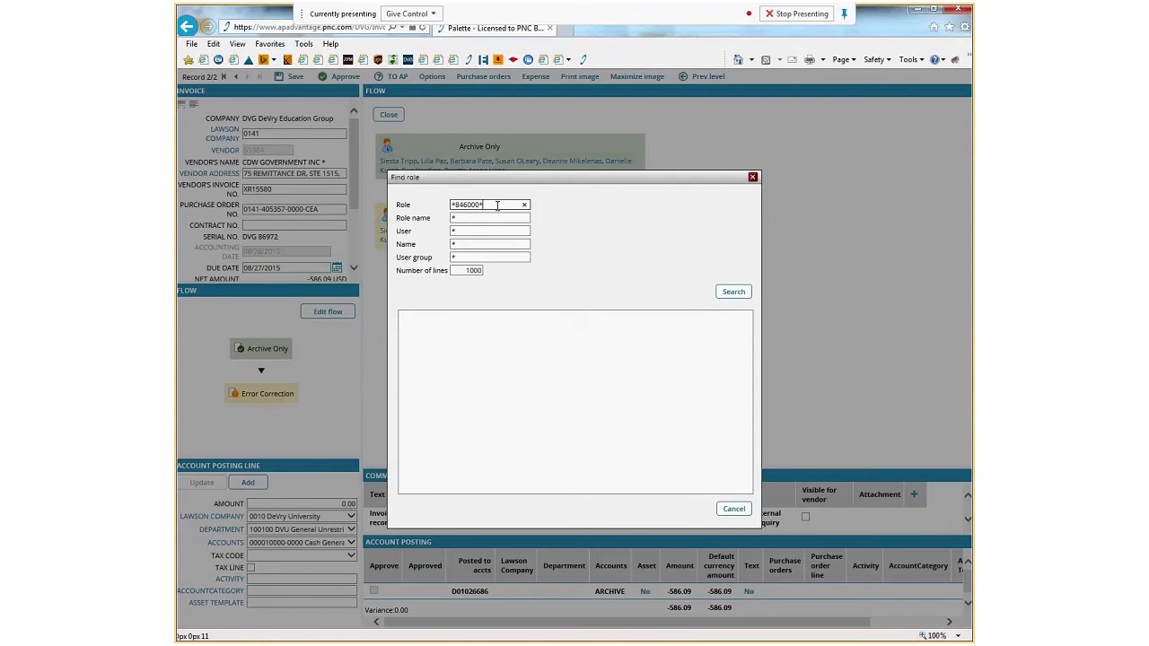
pyautogui.click(727, 292)
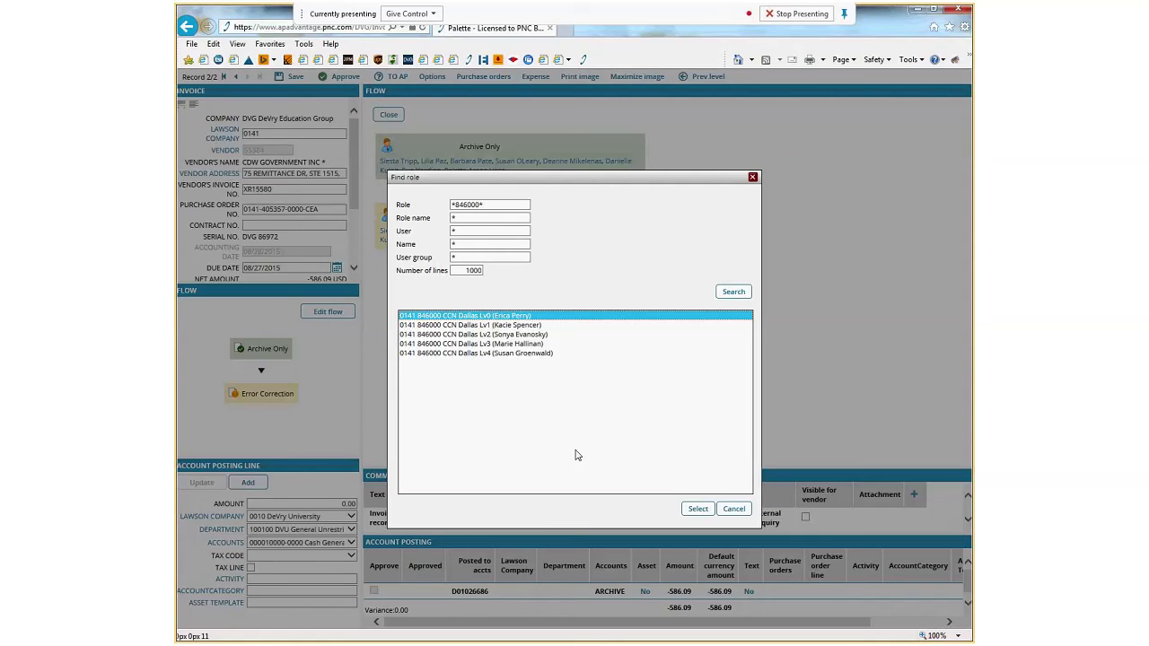
pyautogui.click(517, 328)
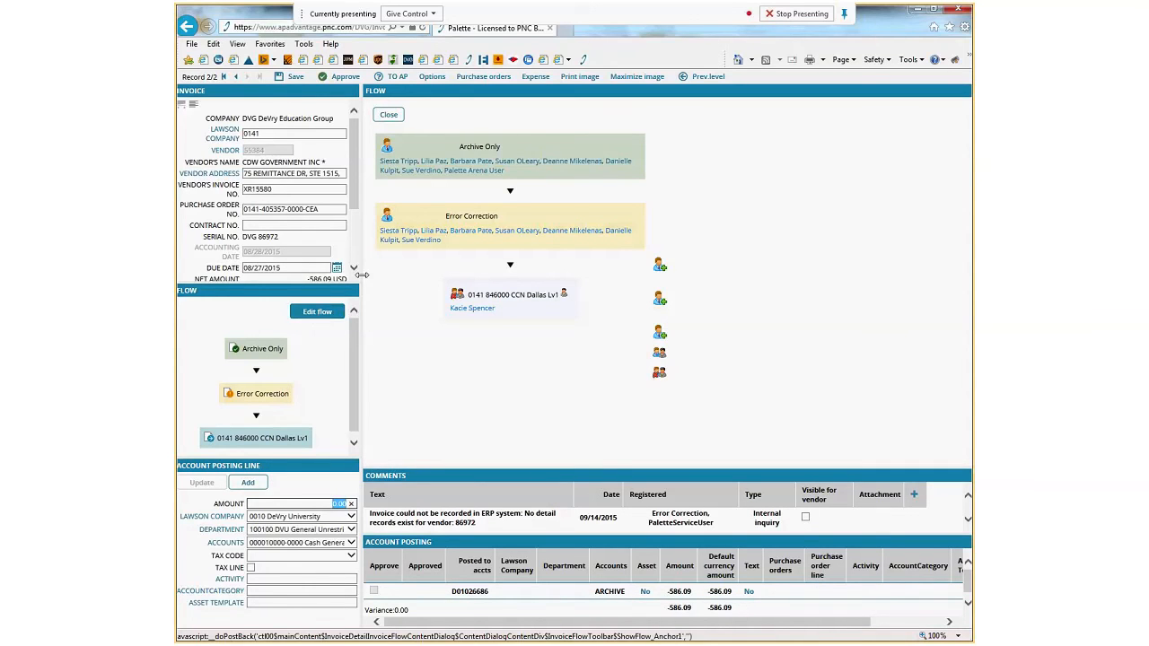
pyautogui.click(392, 118)
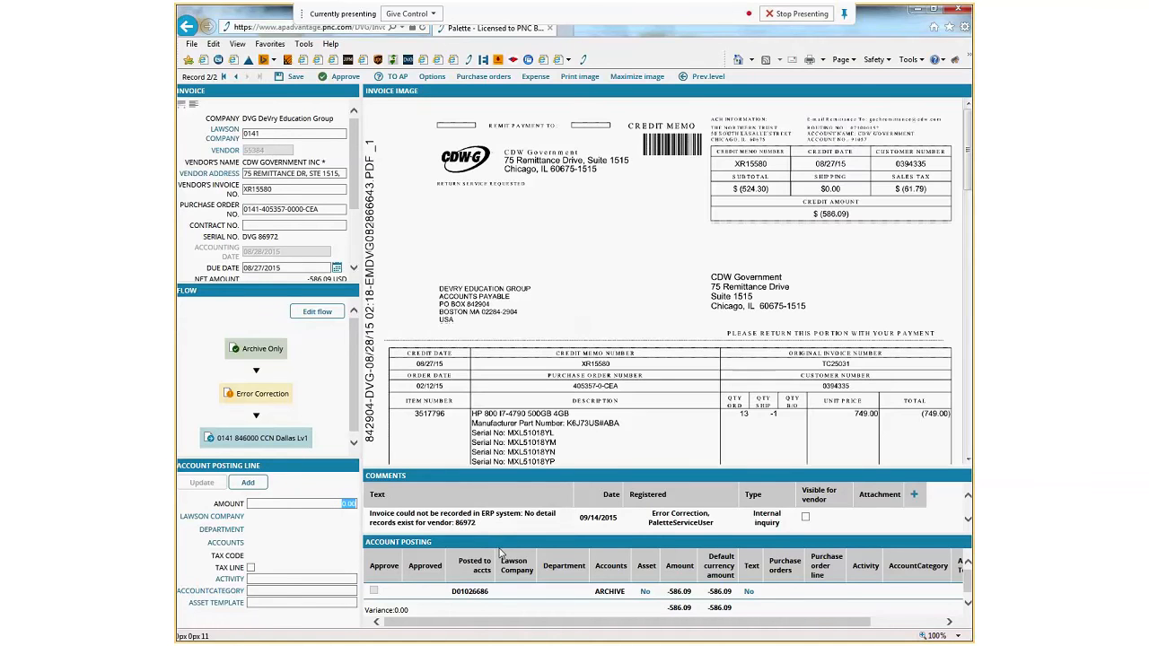
# Step: Add the comment "Please approve, the coding has been entered based on the PO in Lawson. Please send back TO AP if this is not for your location"
pyautogui.click(494, 509)
pyautogui.write('Please approve, the coding has been entered based on the PO in Lawon. Please send back TO AP if this is not for your location - Susan')
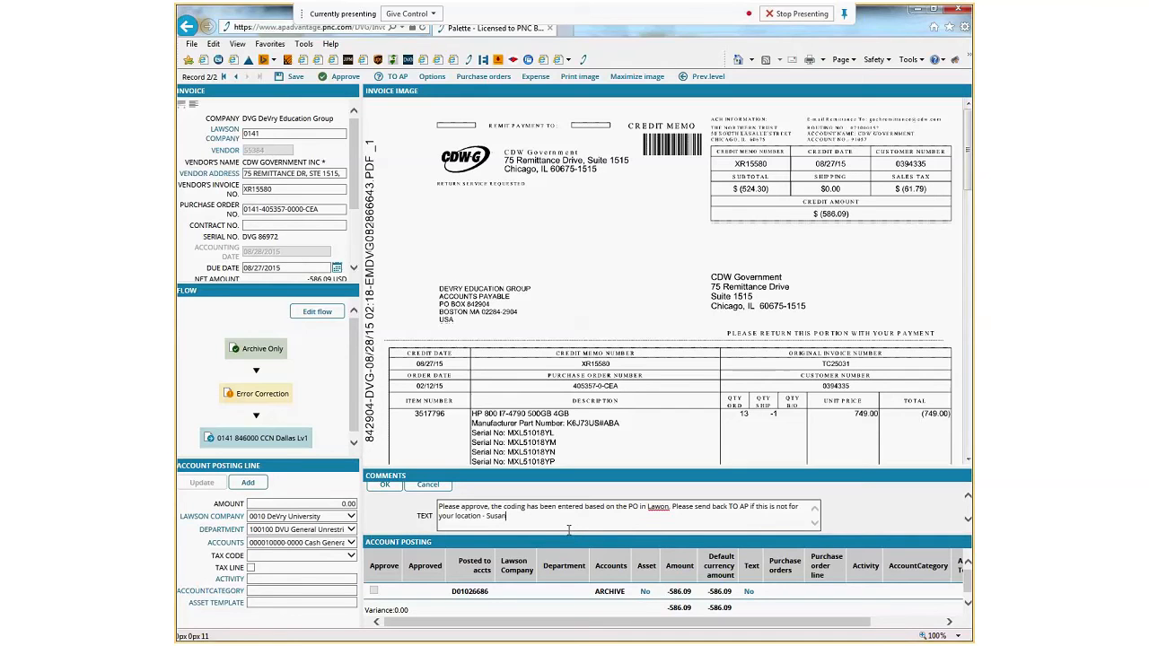
pyautogui.write('S')
pyautogui.press('BackSpace')
pyautogui.write('s')
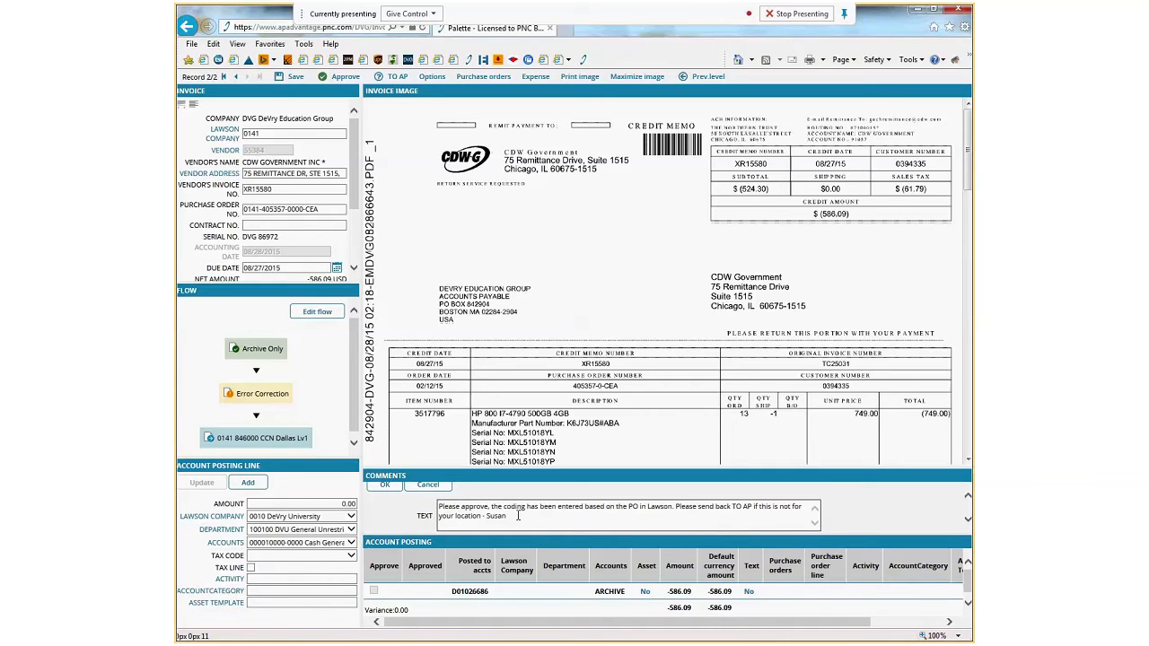
pyautogui.click(388, 487)
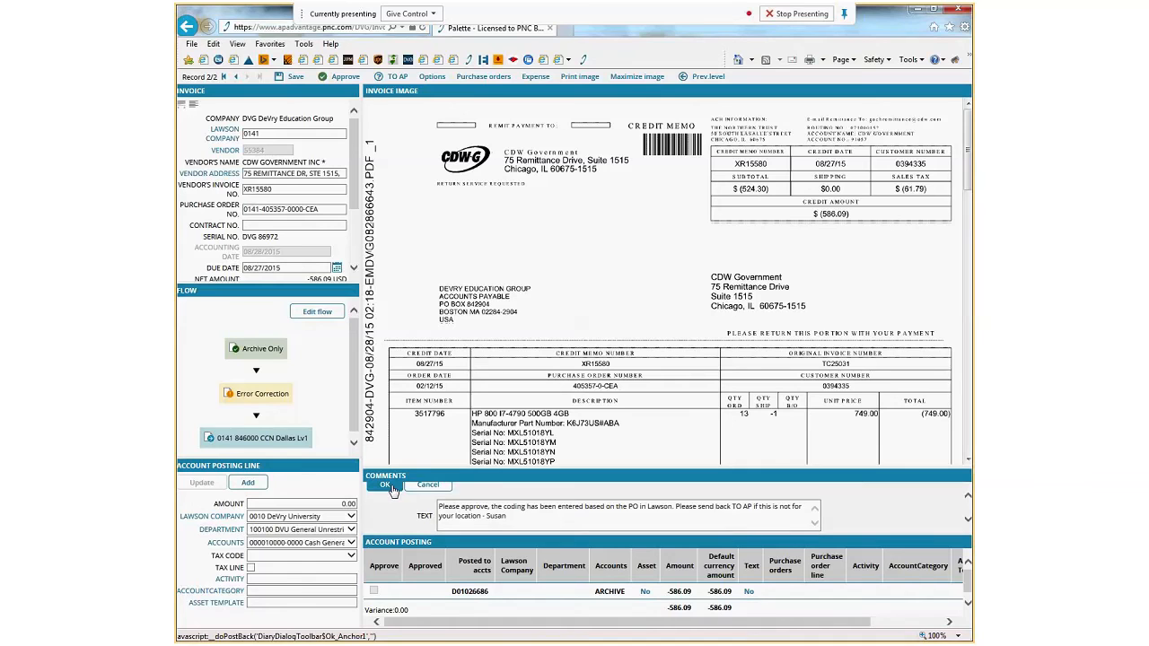
pyautogui.click(592, 528)
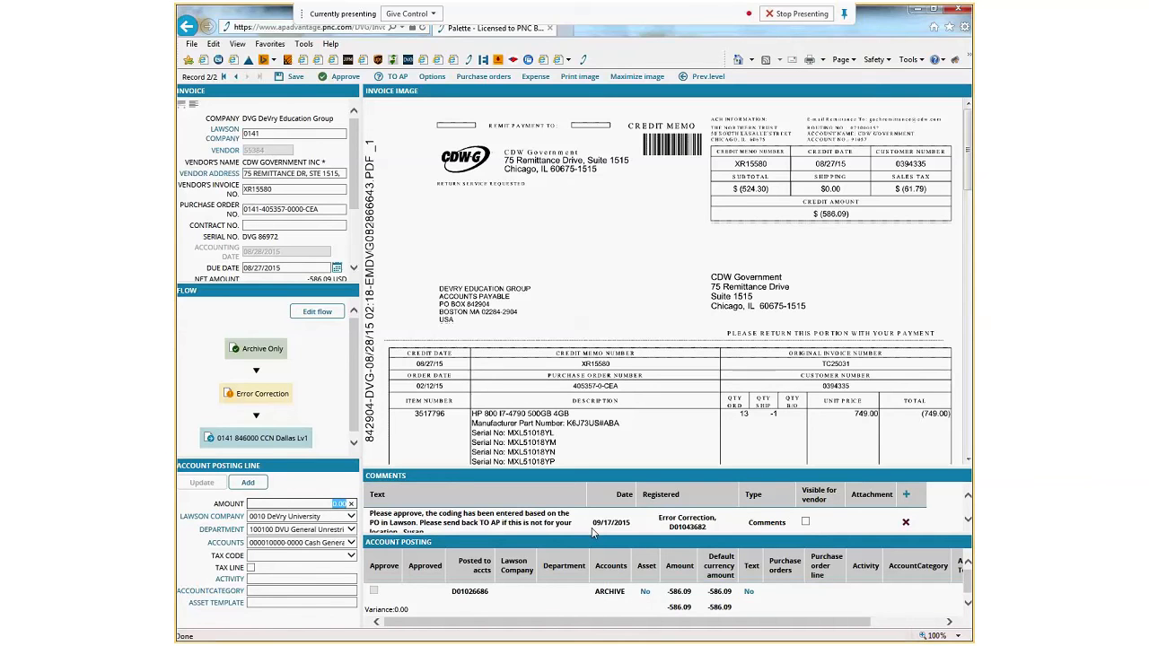
pyautogui.moveTo(610, 469); pyautogui.dragTo(611, 445)
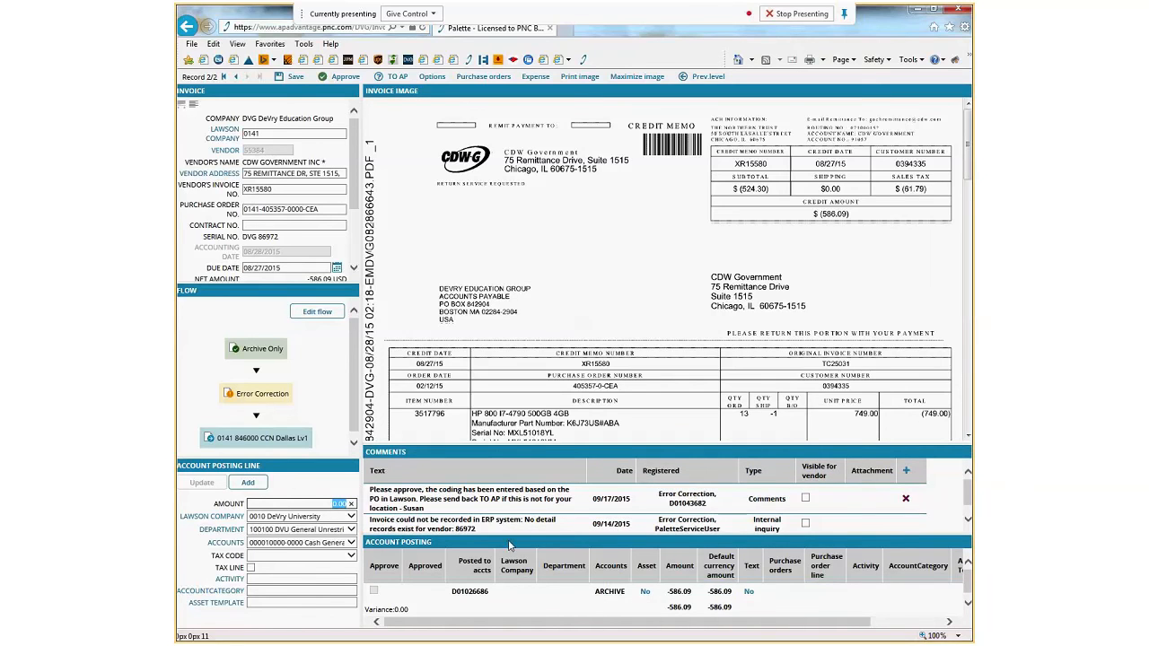
pyautogui.click(524, 599)
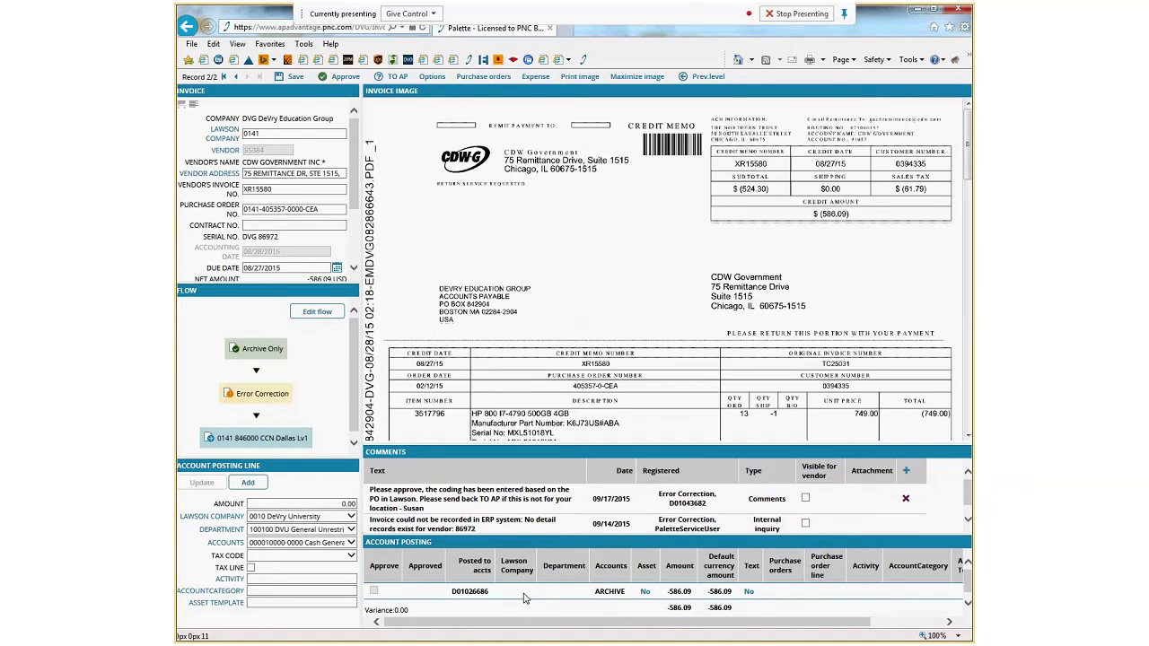
pyautogui.click(523, 592)
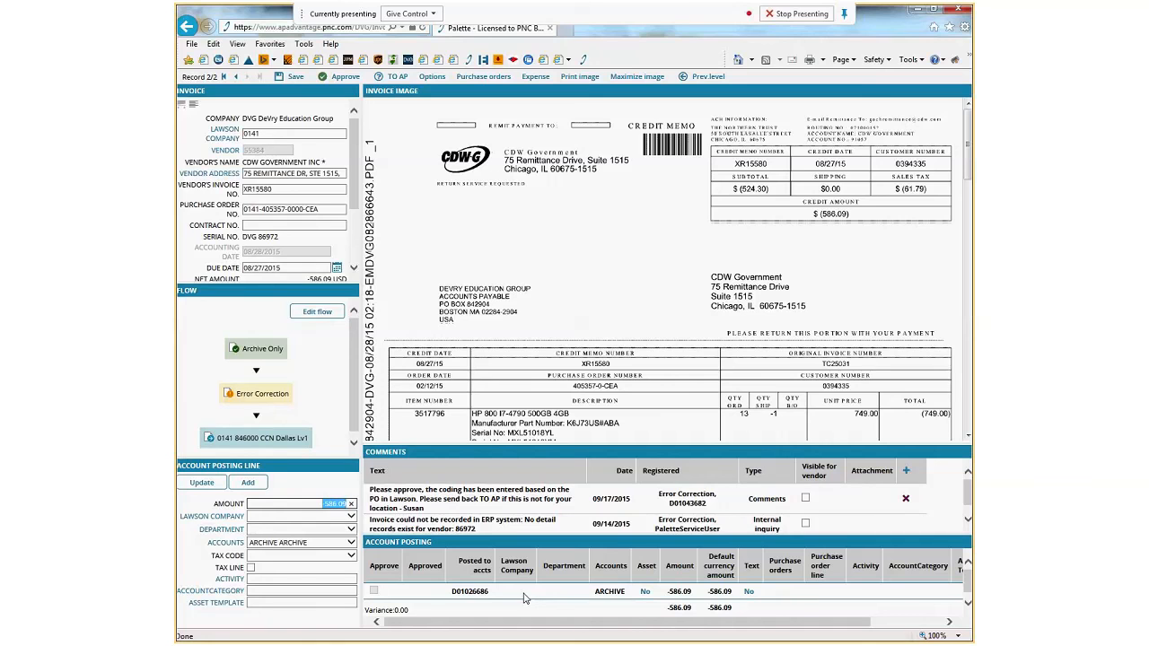
pyautogui.press('Tab')
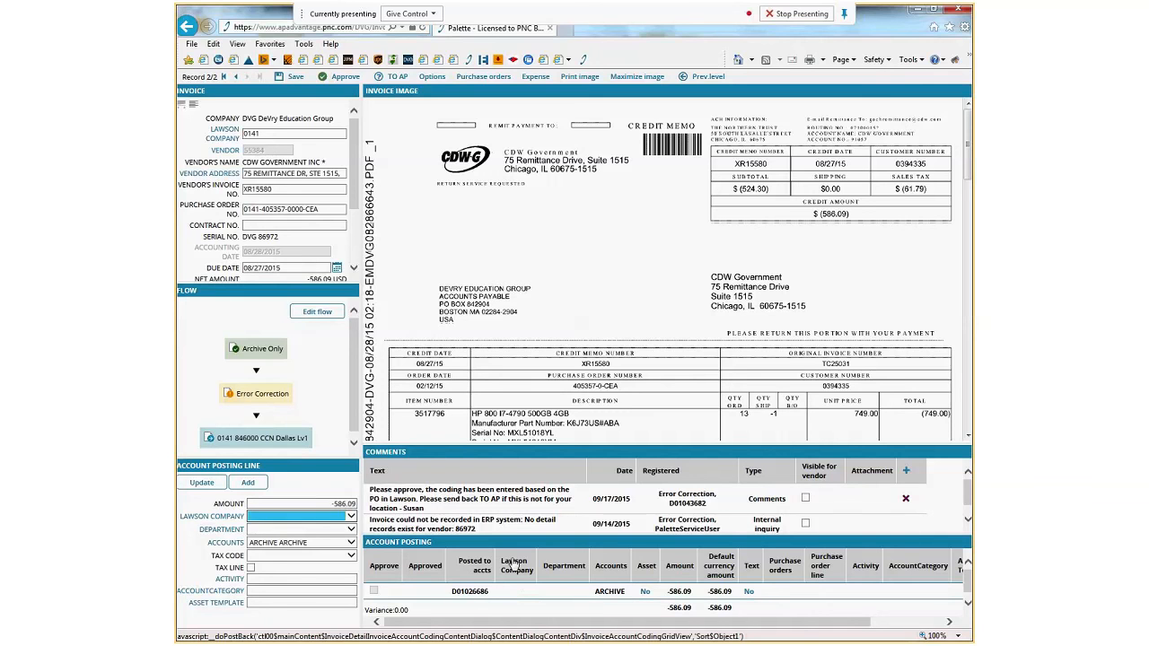
pyautogui.write('0141 New Chamberlain Colleg')
pyautogui.press('Tab')
pyautogui.write('846999 CCN Irving Balance S')
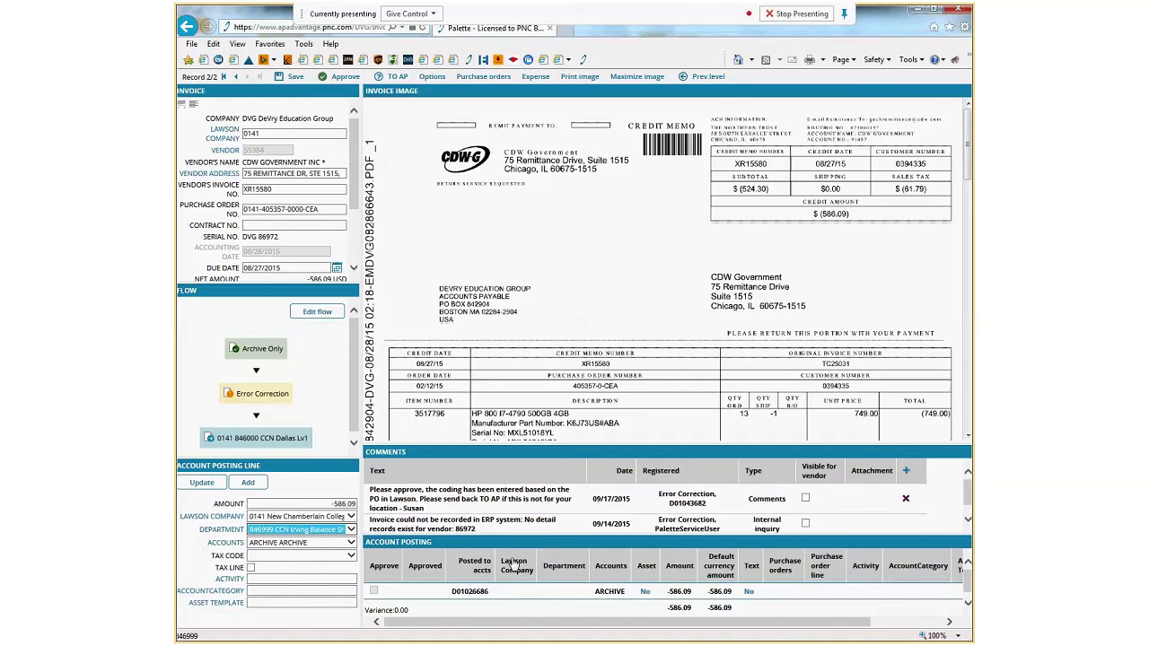
pyautogui.press('Tab')
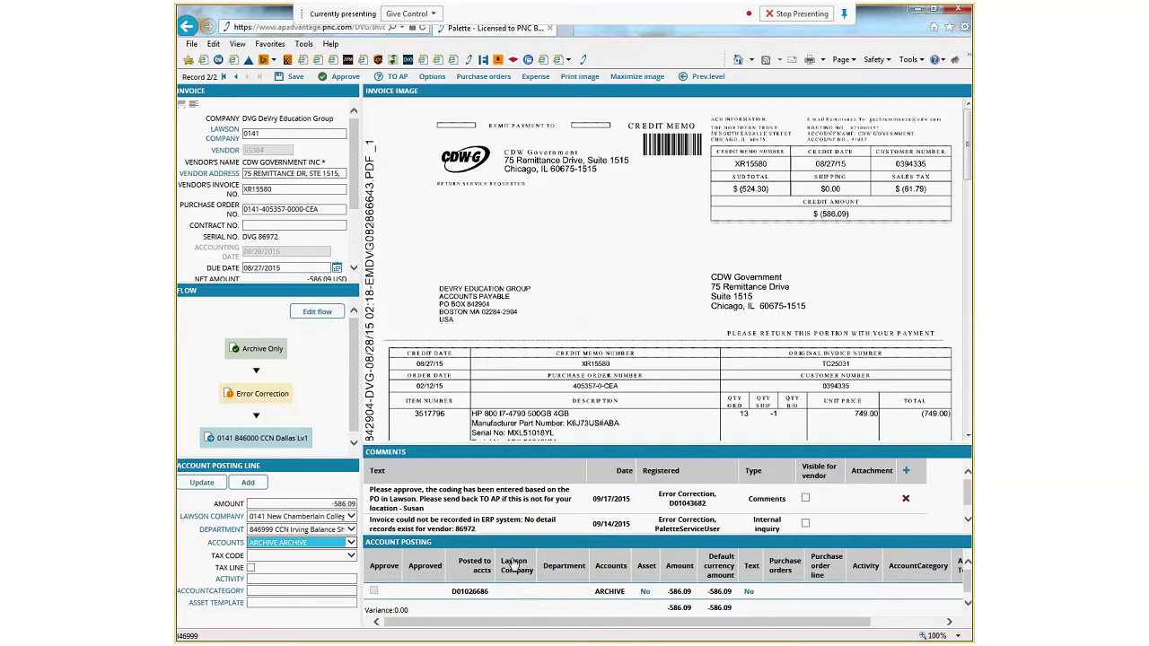
pyautogui.write('00016999')
pyautogui.hotkey('shift', 'Tab')
pyautogui.hotkey('shift', 'Tab')
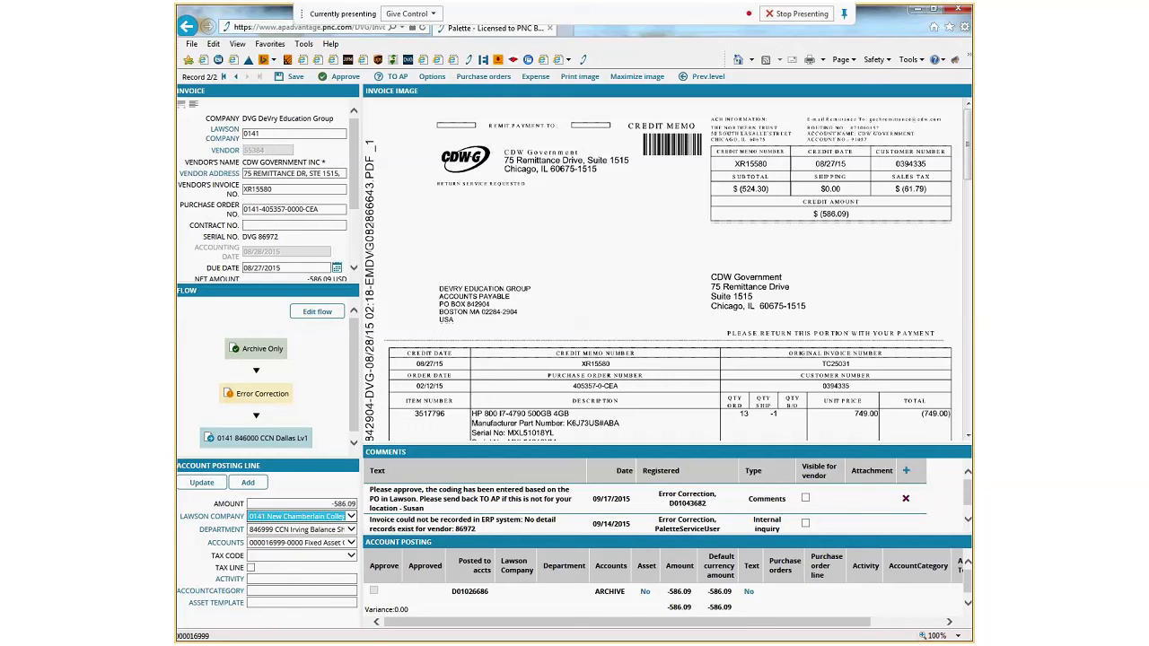
pyautogui.click(255, 580)
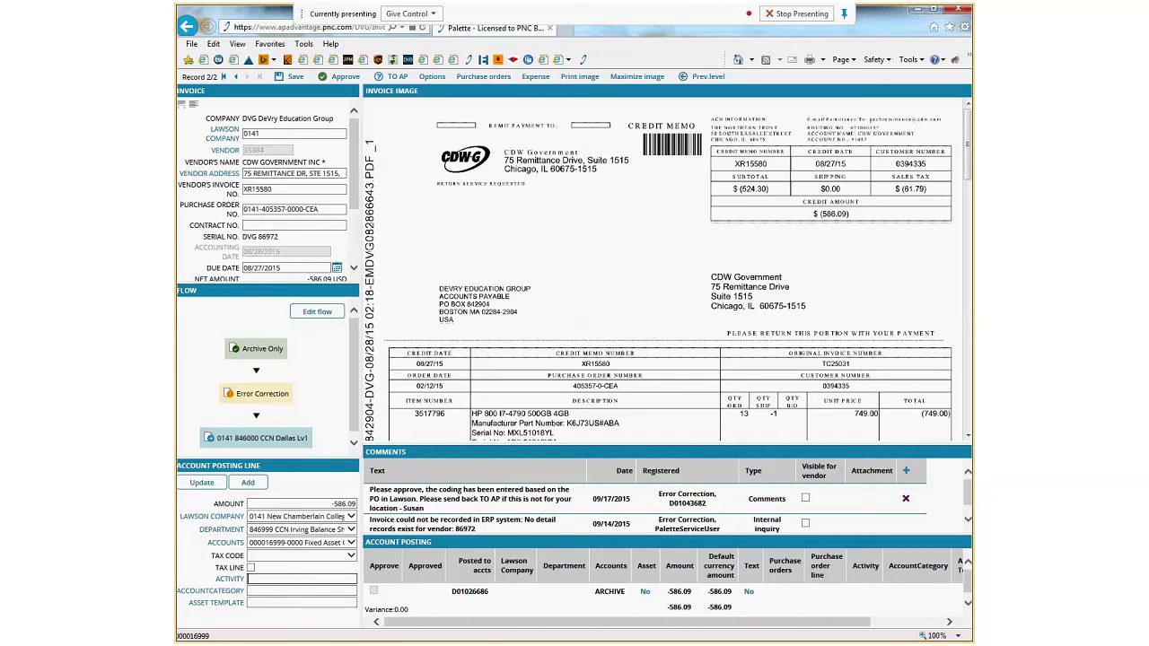
pyautogui.hotkey('alt', 'Tab')
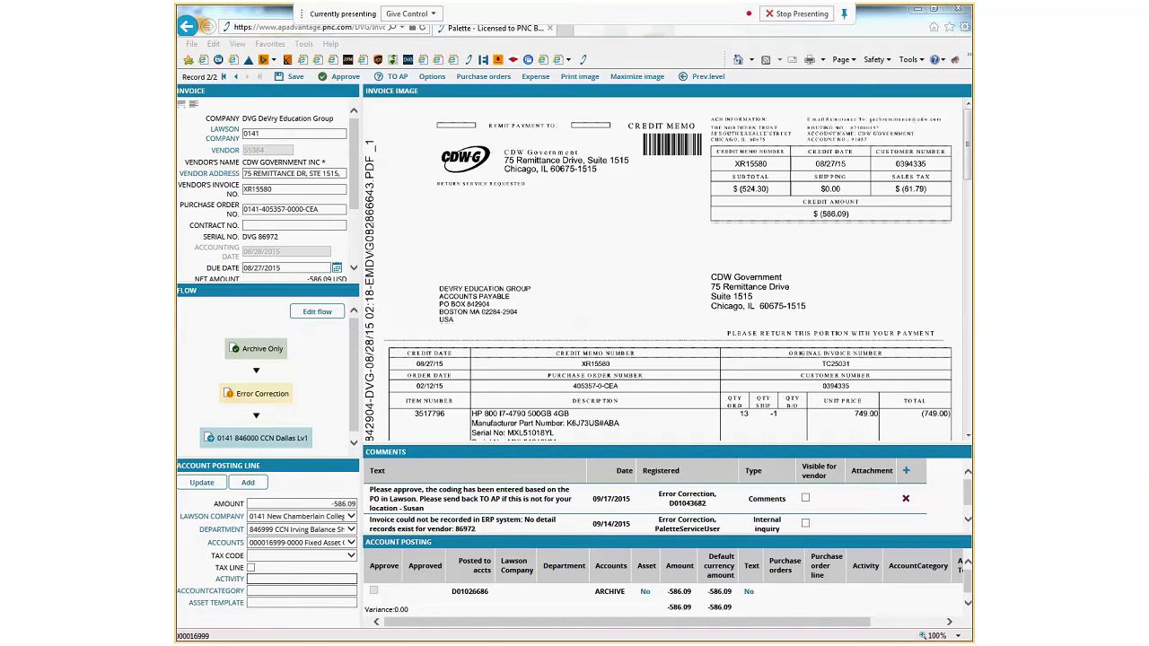
pyautogui.click(263, 579)
pyautogui.write('846401')
pyautogui.click(257, 591)
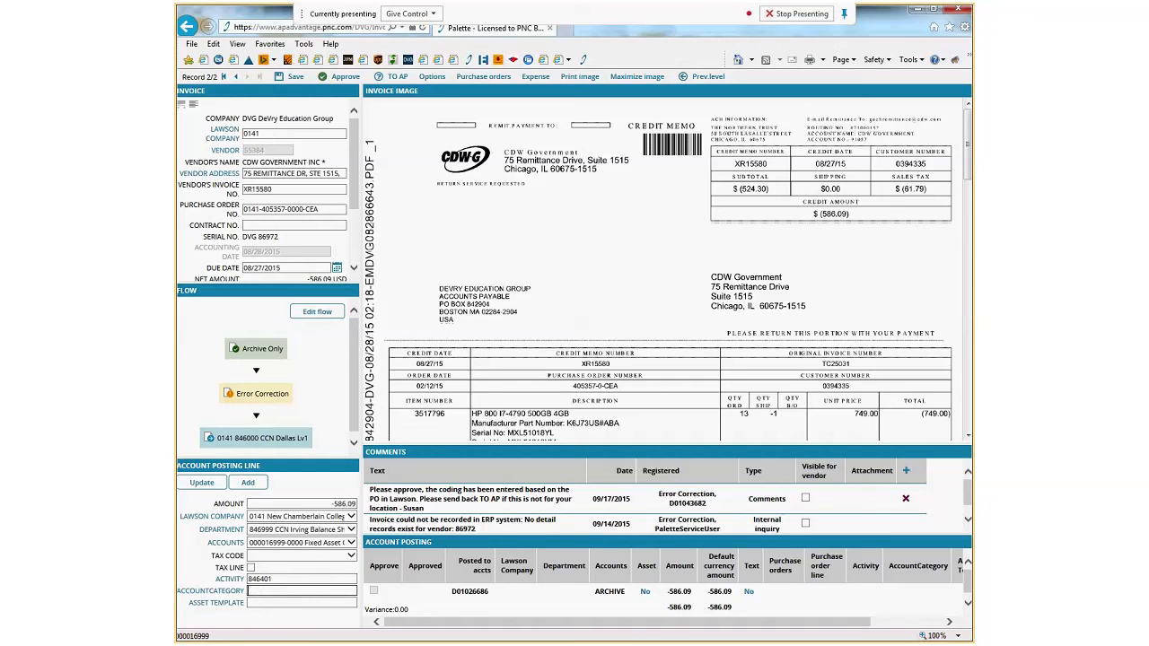
pyautogui.write('360A')
pyautogui.hotkey('alt', 'Tab')
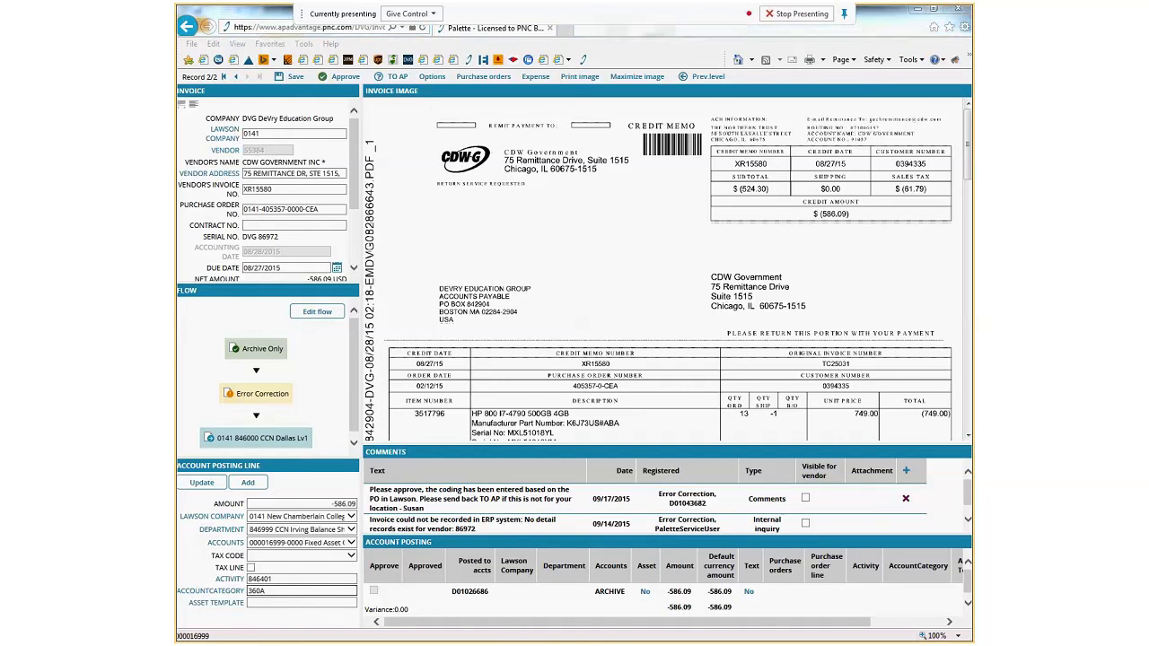
pyautogui.click(262, 604)
pyautogui.hotkey('ctrl', 'v')
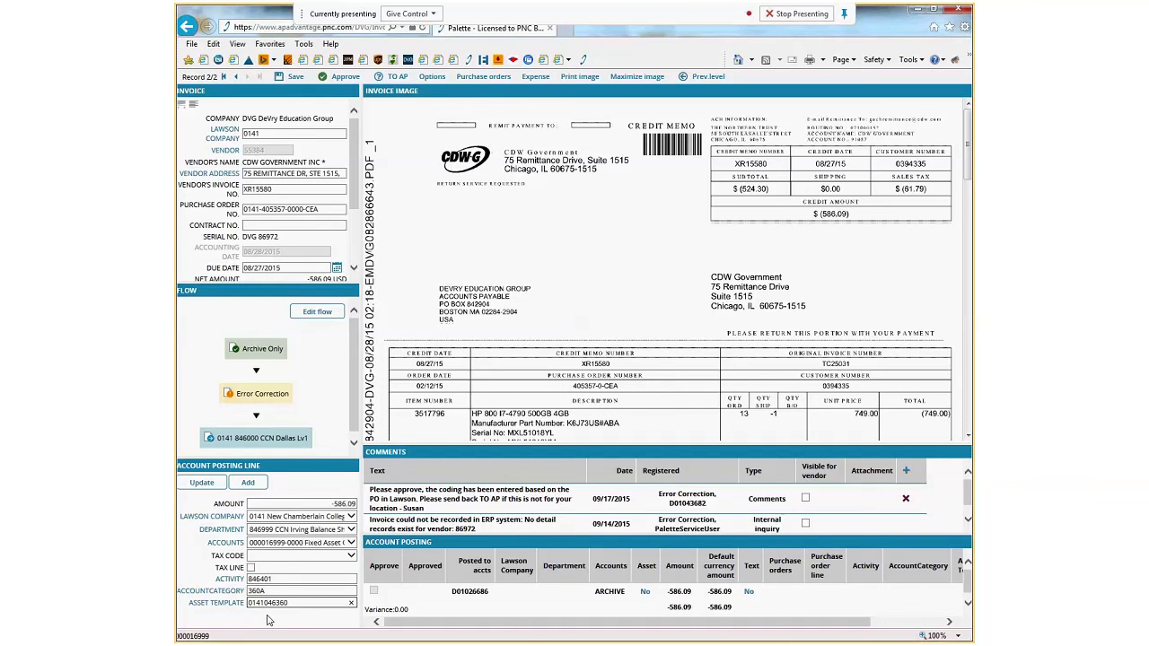
pyautogui.click(202, 482)
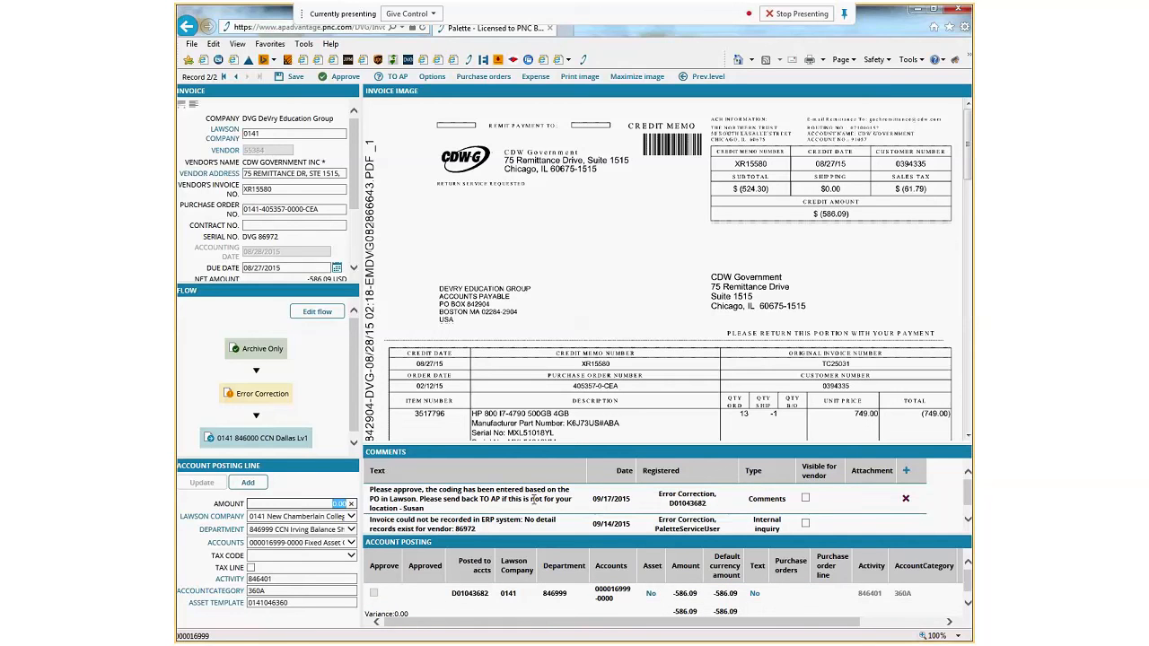
# Step: Save the invoice and approve it, agreeing to proceed in Being checked status
pyautogui.click(294, 76)
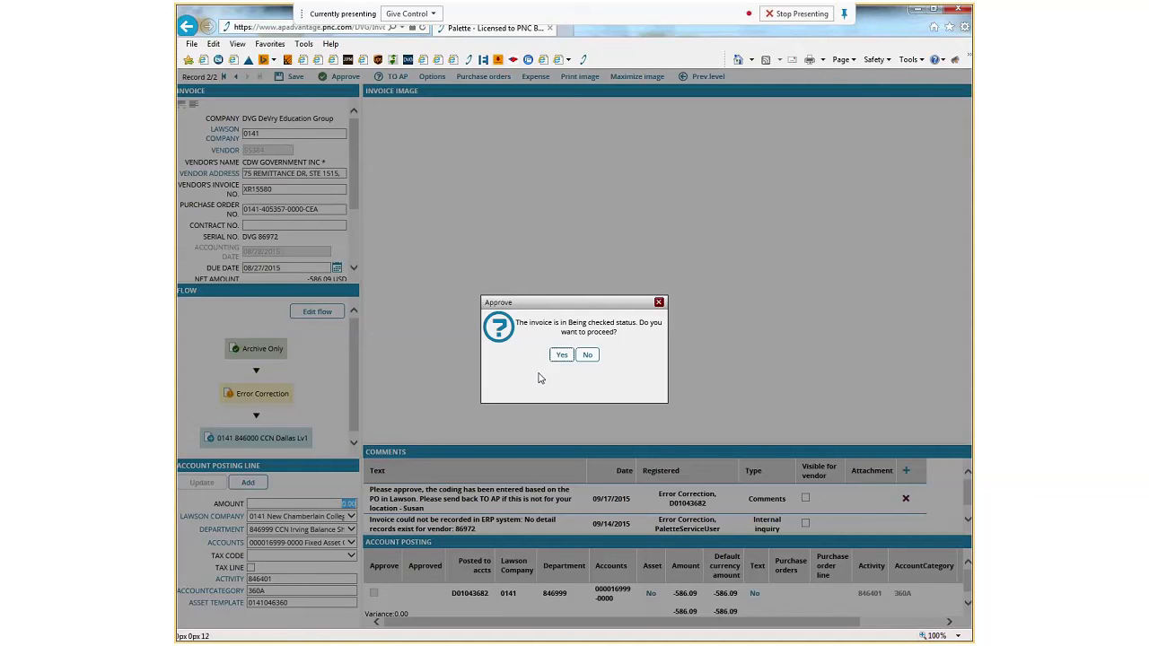
pyautogui.click(560, 355)
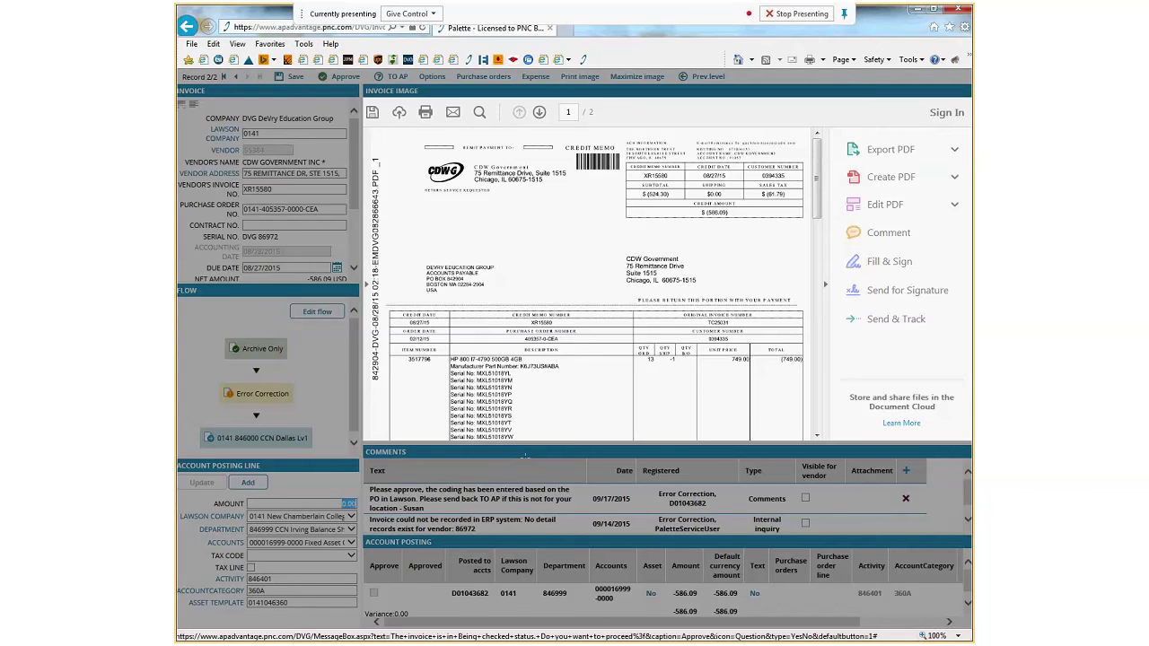